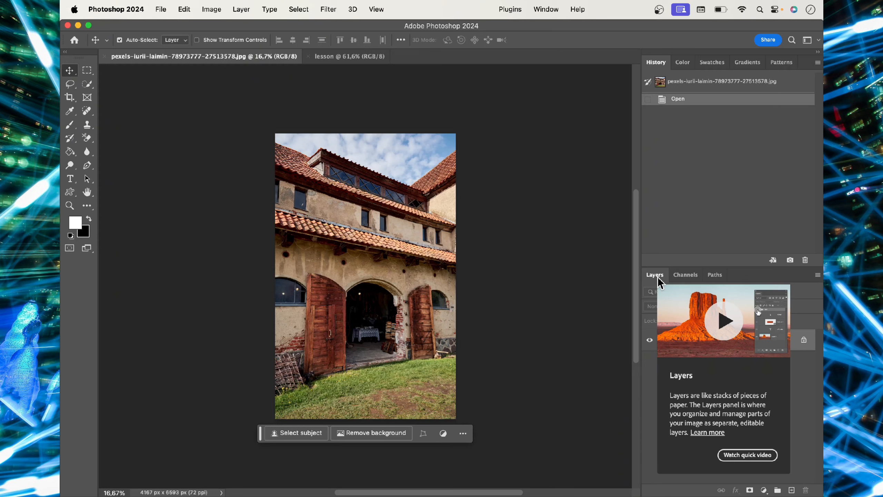
View the blank lesson document and return to the barn photo document for a closer look
left_click(354, 58)
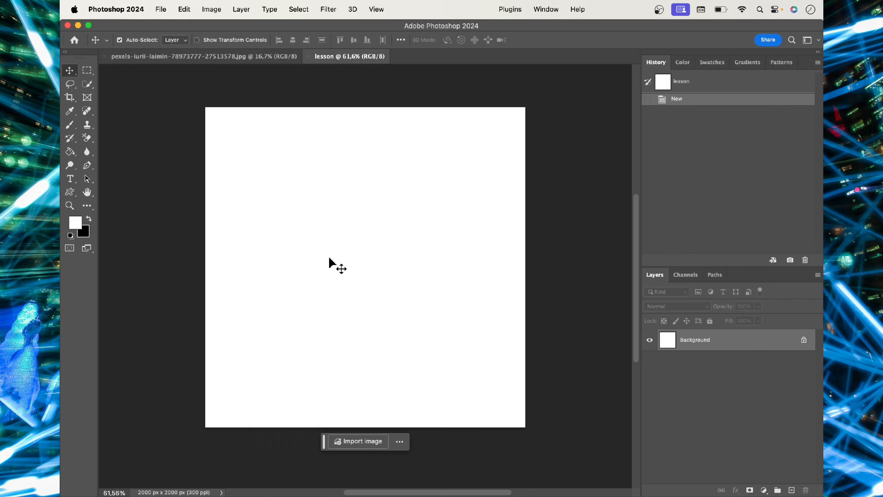
left_click(245, 58)
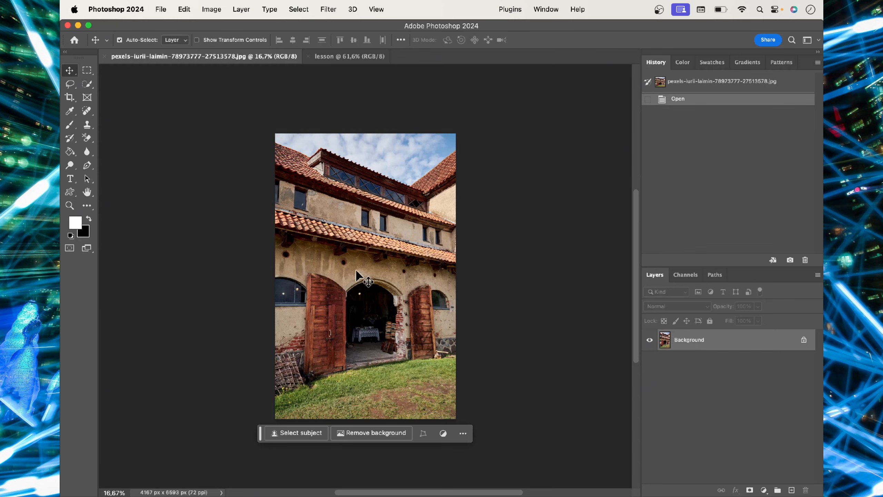
scroll(358, 276, "up", 2)
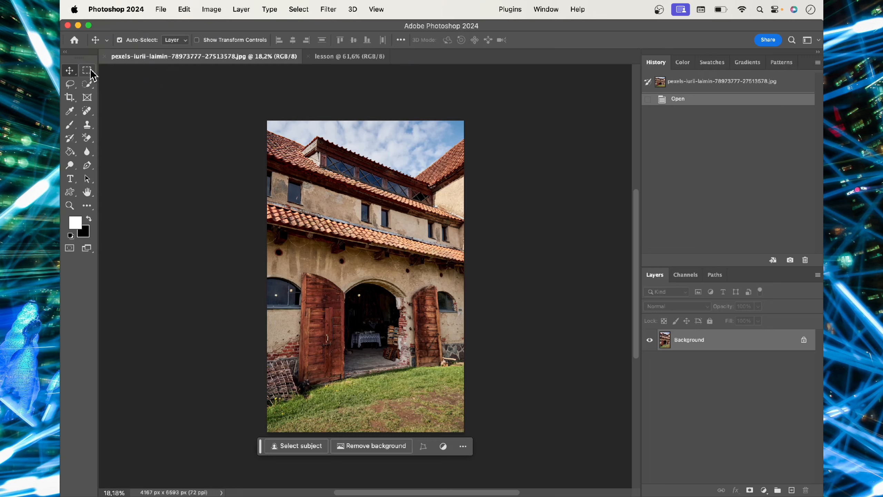
Try to move the locked Background layer with the Move tool, cancelling its conversion to a normal layer
left_click(87, 85)
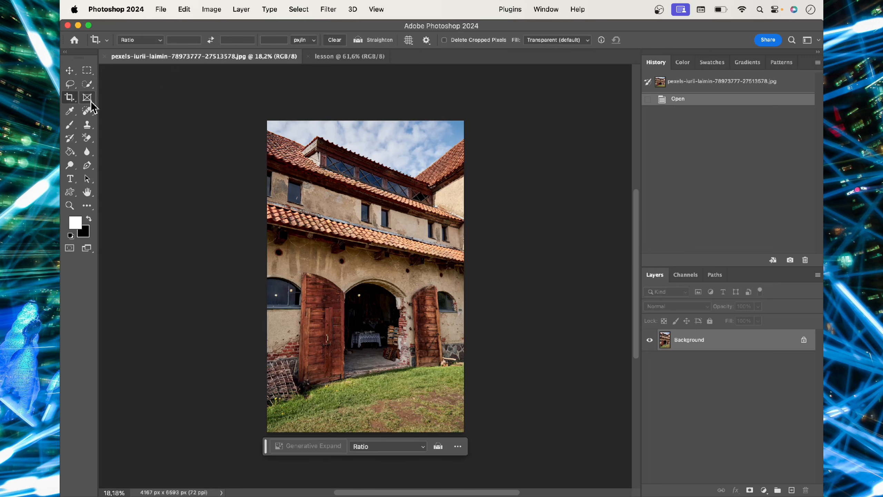
left_click(70, 71)
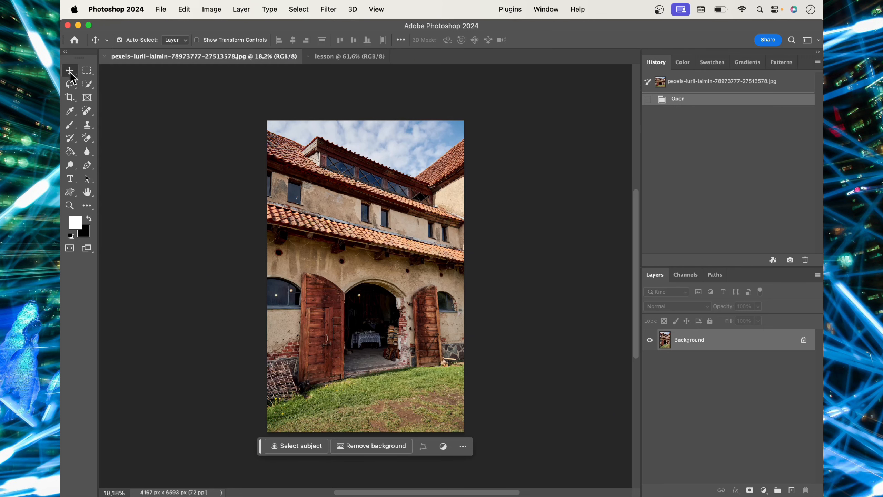
left_click_drag(389, 262, 320, 262)
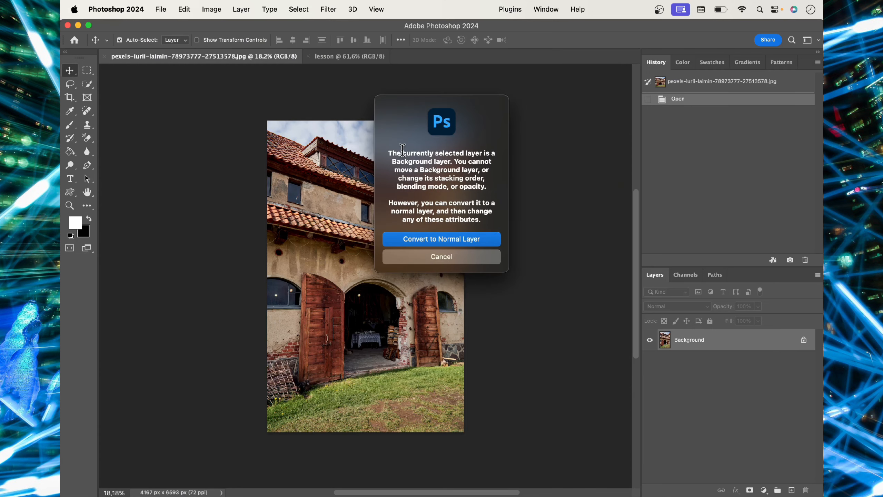
left_click_drag(402, 153, 449, 161)
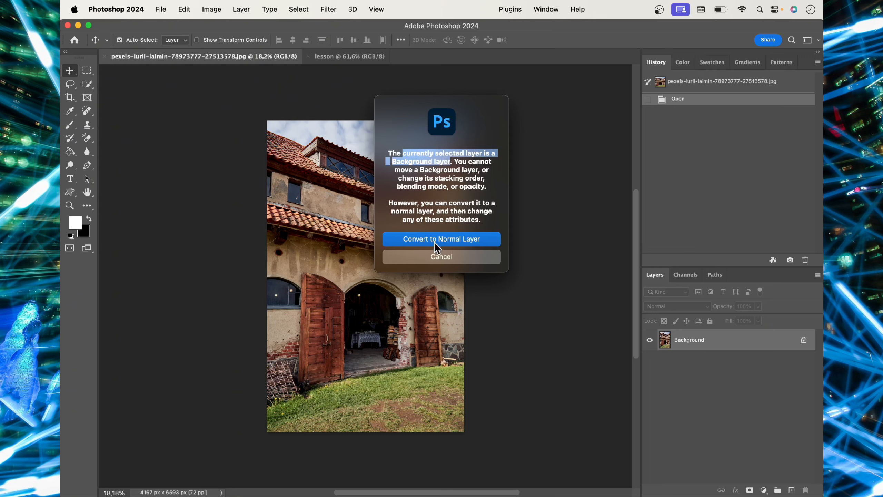
left_click(434, 259)
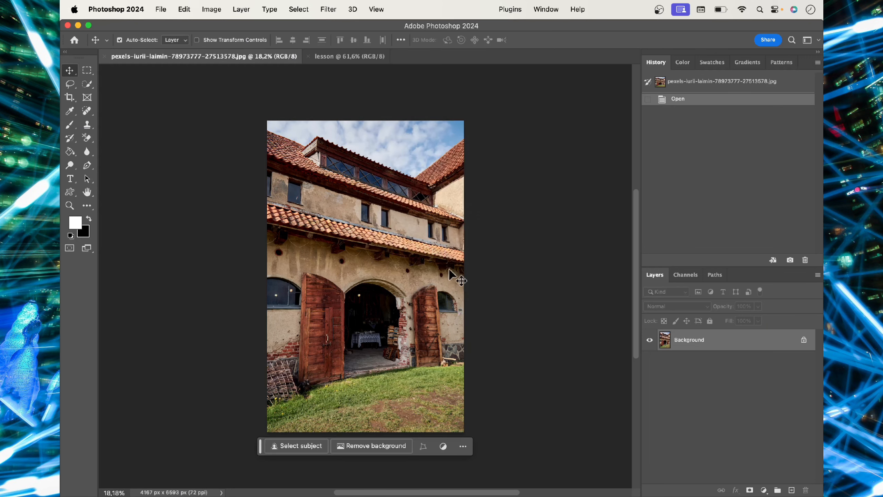
Unlock the Background layer and shift it to the left, and revert the document to its opened state
left_click(803, 342)
left_click_drag(345, 300, 325, 301)
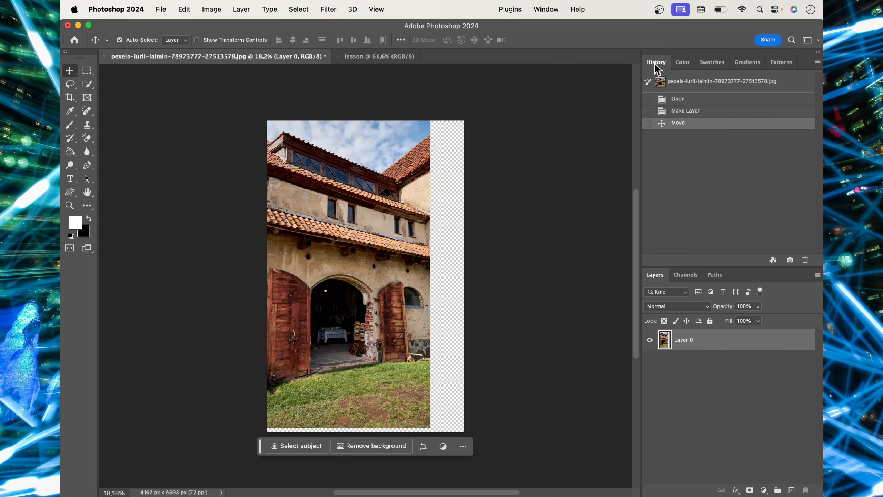
left_click(695, 112)
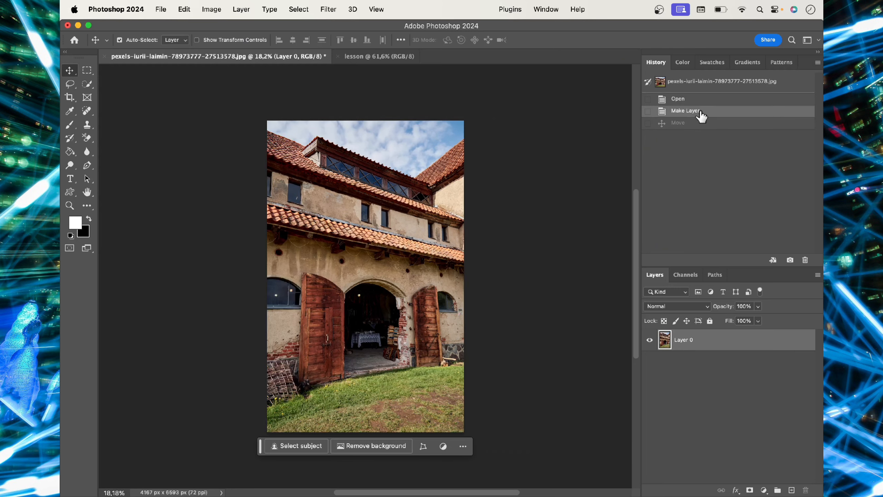
left_click(678, 101)
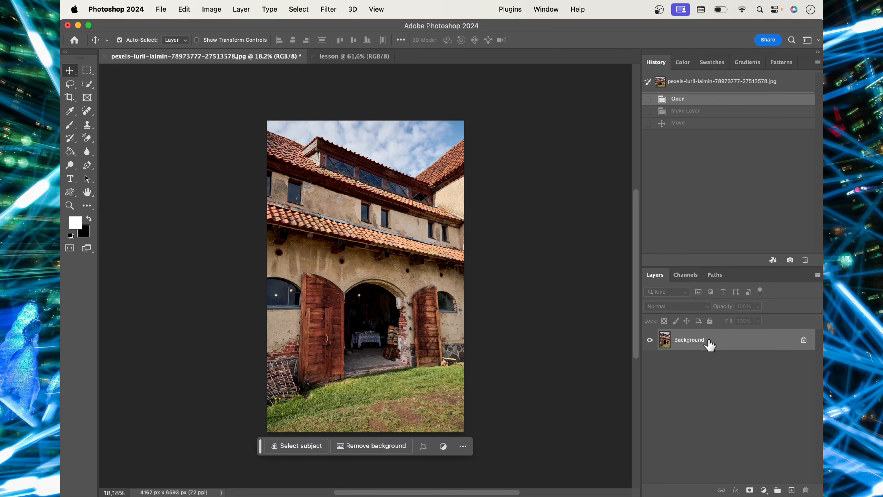
Duplicate the locked Background layer within the same document, keeping the suggested copy name
right_click(731, 345)
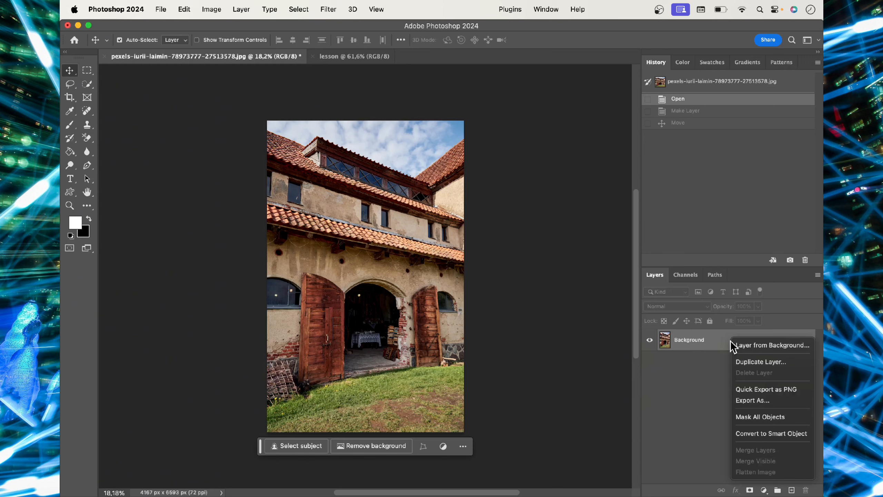
left_click(747, 361)
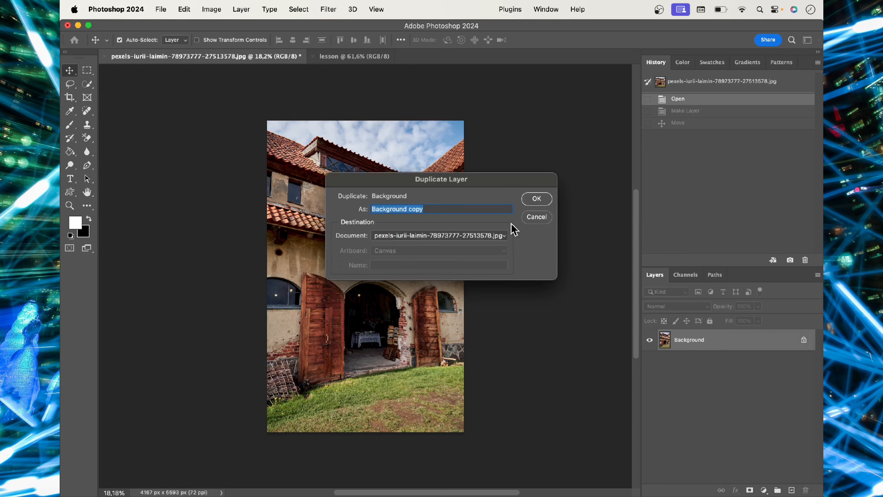
left_click(536, 199)
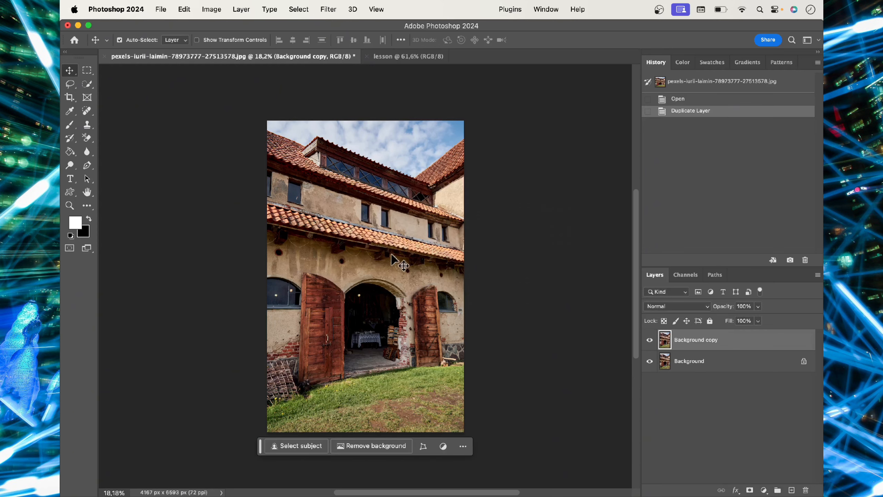
Move the Background copy layer around the canvas and revert to the state right after duplicating it
left_click_drag(393, 254, 371, 211)
mouse_move(403, 259)
left_mouse_down()
mouse_move(356, 257)
mouse_move(392, 254)
left_mouse_up()
left_click_drag(379, 285, 449, 314)
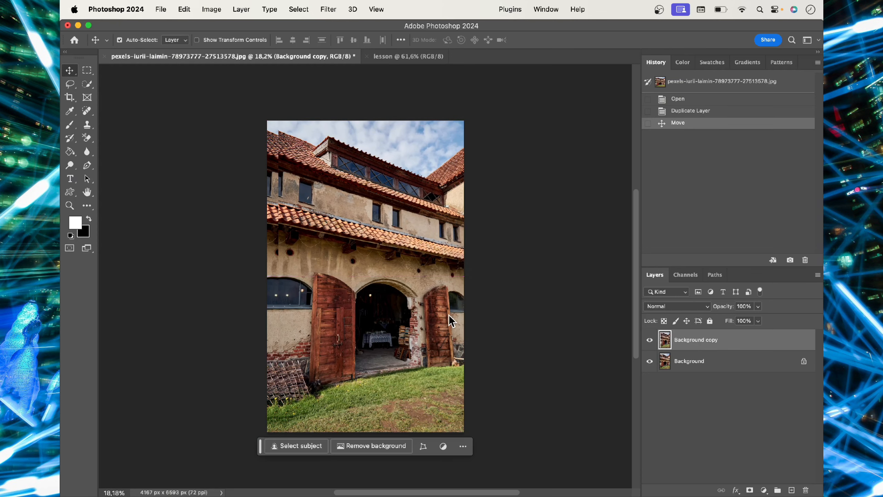
left_click(676, 111)
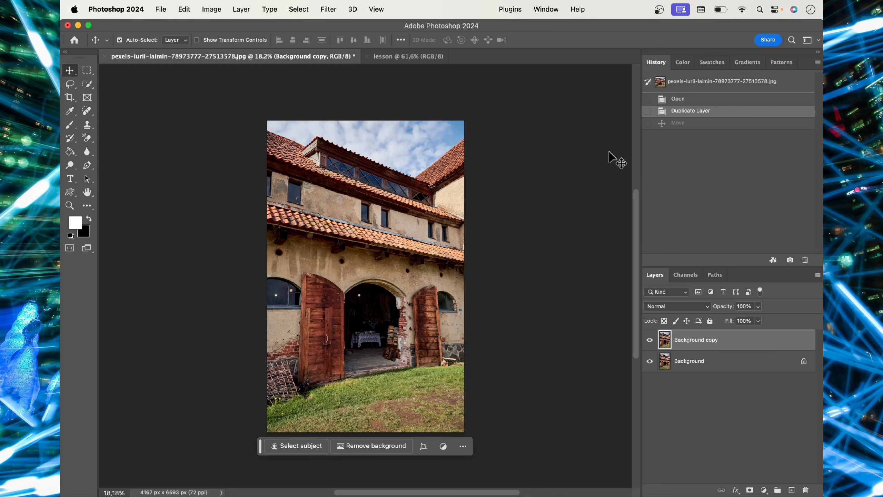
Hide the Background copy and Background layers, and make both visible again
left_click(649, 340)
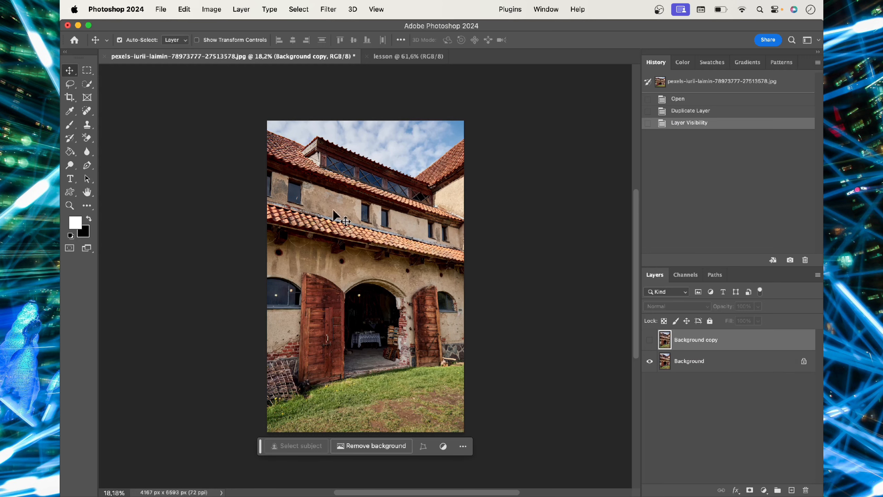
left_click(649, 361)
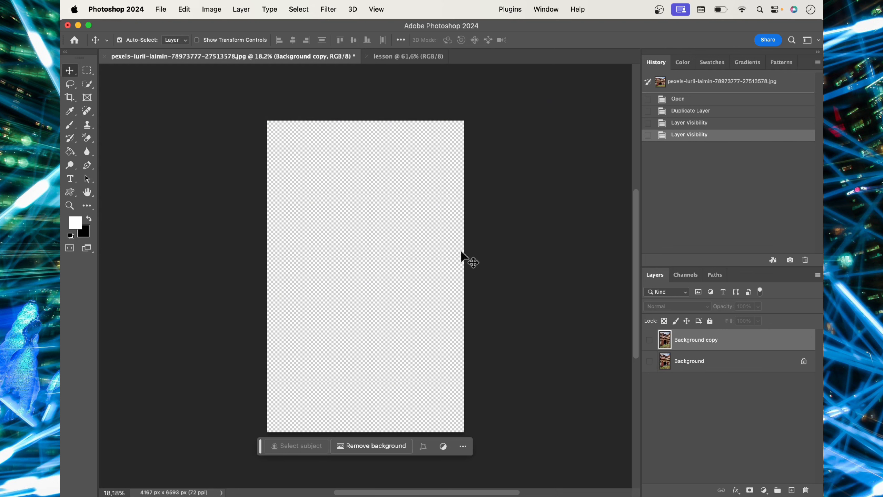
left_click(649, 362)
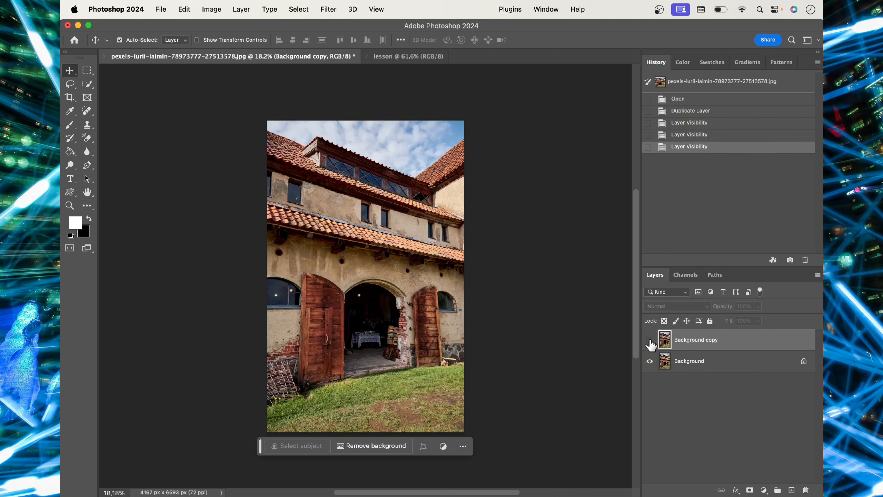
left_click(649, 340)
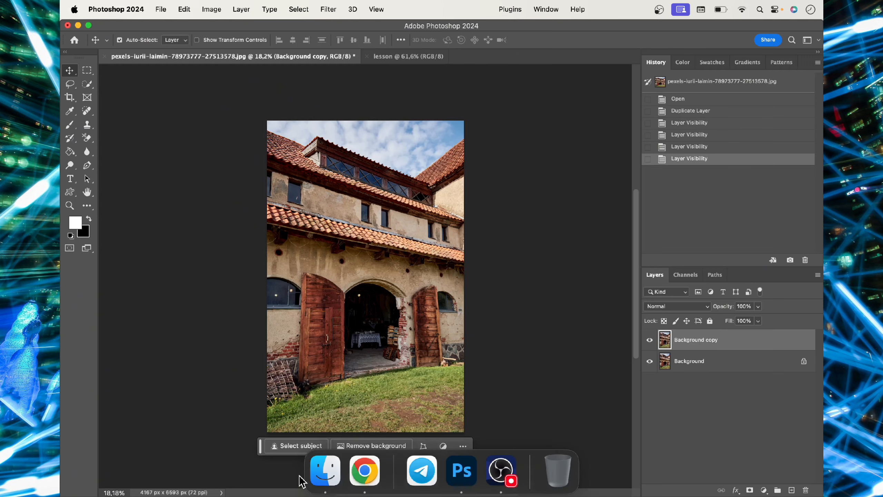
Place the church tower photo ending in 5273436 from the Downloads folder, scaled to about 30%, over the upper left of the barn photo
left_click(321, 469)
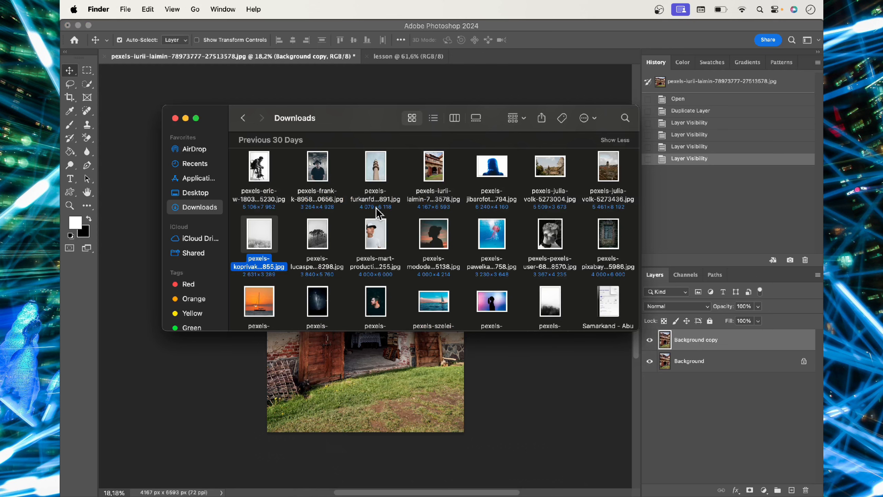
scroll(377, 211, "up", 1)
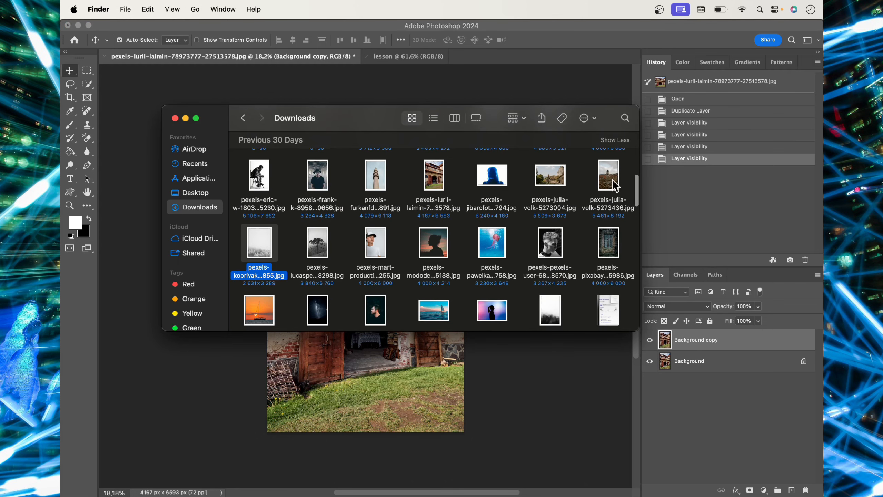
left_click_drag(611, 178, 404, 389)
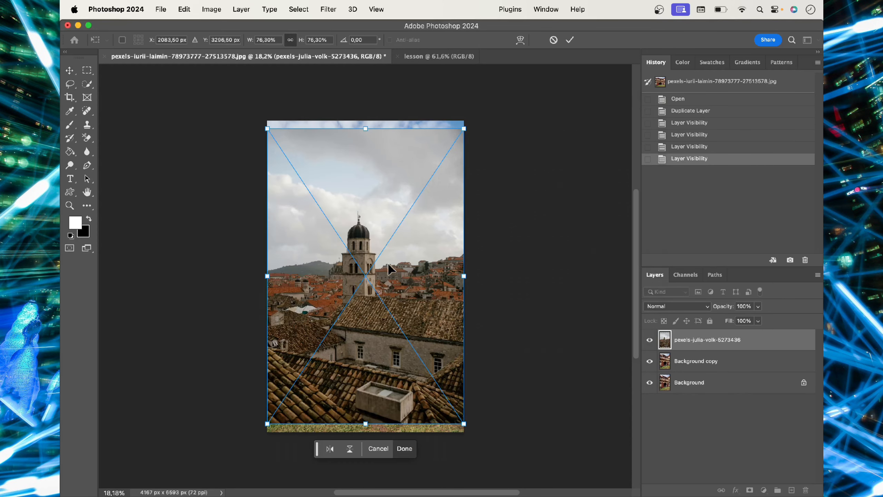
left_click_drag(469, 133, 371, 266)
left_click_drag(339, 330, 353, 201)
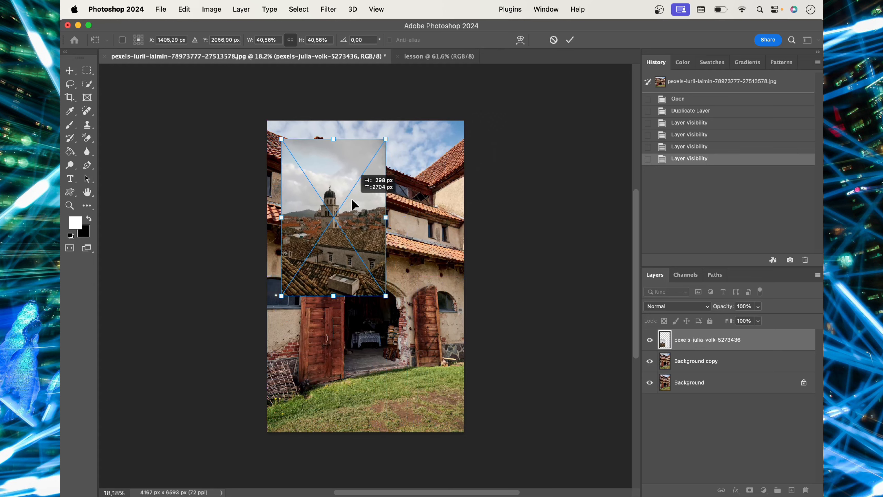
left_click_drag(383, 295, 359, 257)
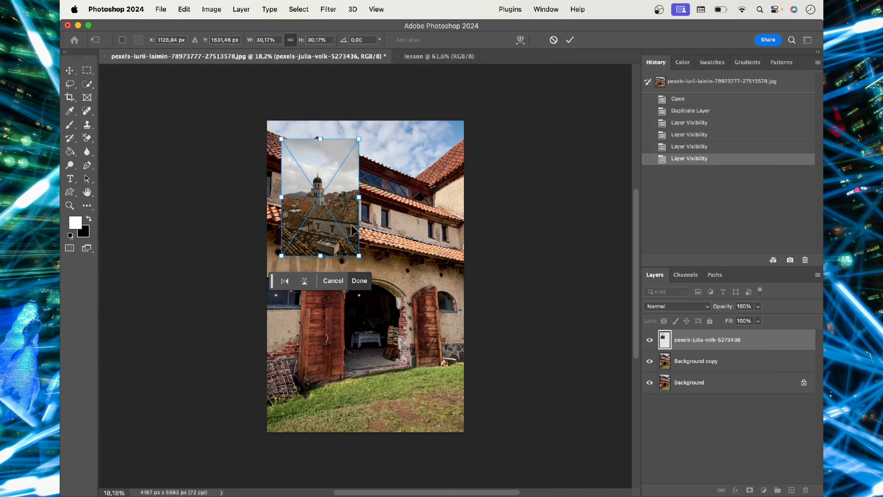
left_click_drag(354, 217, 353, 212)
key("Return")
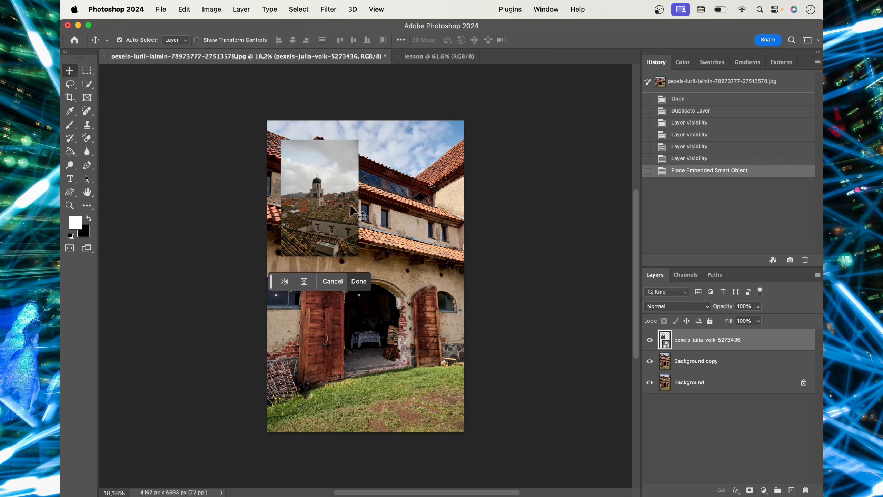
Place the tree photo ending in 2398298 from the Downloads folder, scaled to about 42%, level with and right of the tower photo
mouse_move(313, 494)
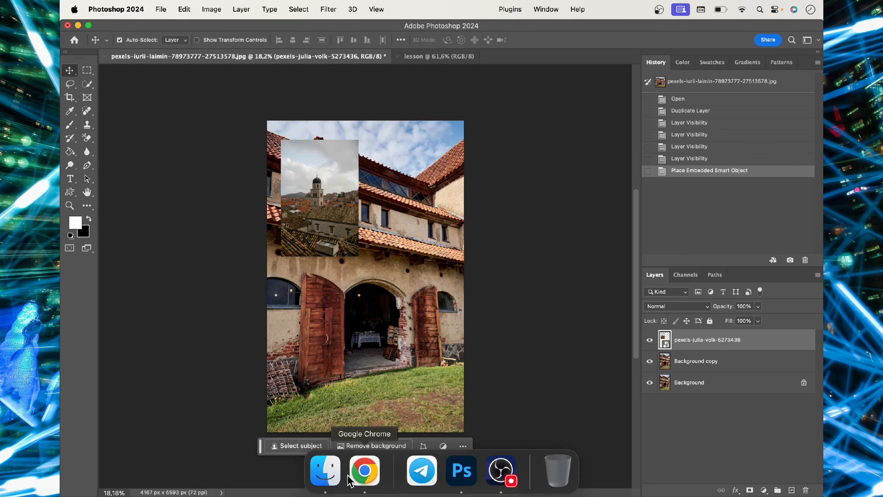
left_click(323, 474)
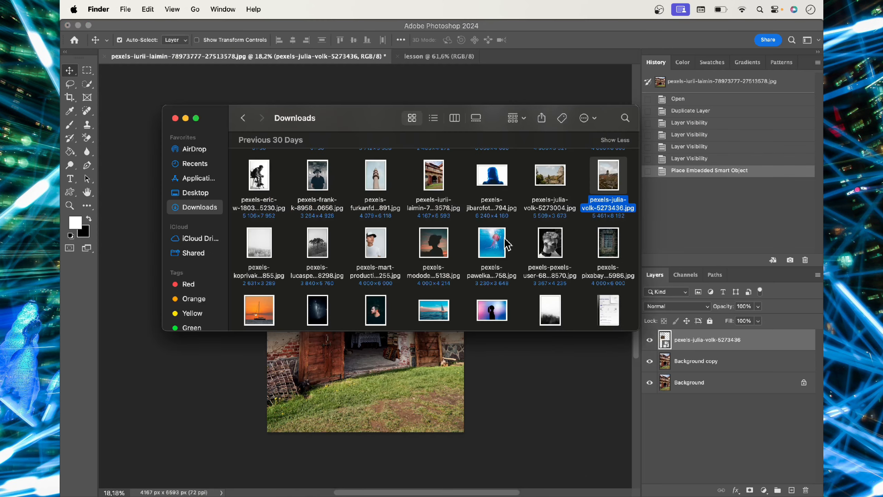
left_click_drag(315, 245, 336, 398)
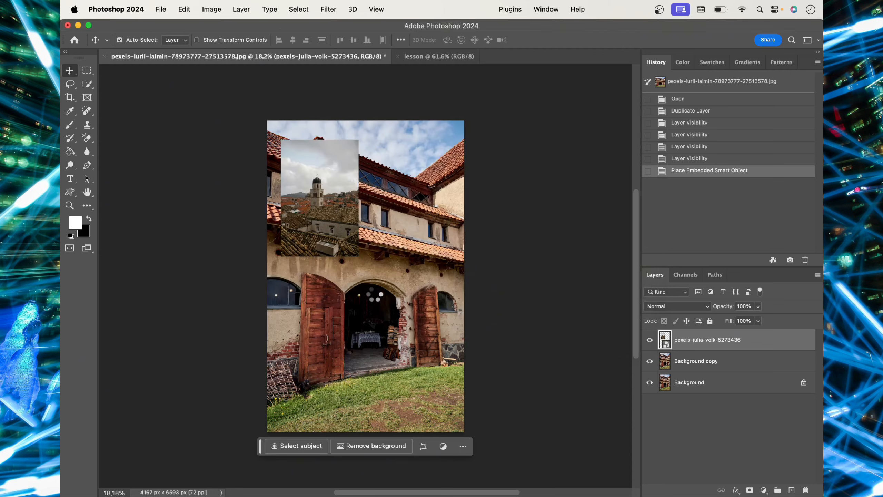
left_click_drag(462, 139, 391, 237)
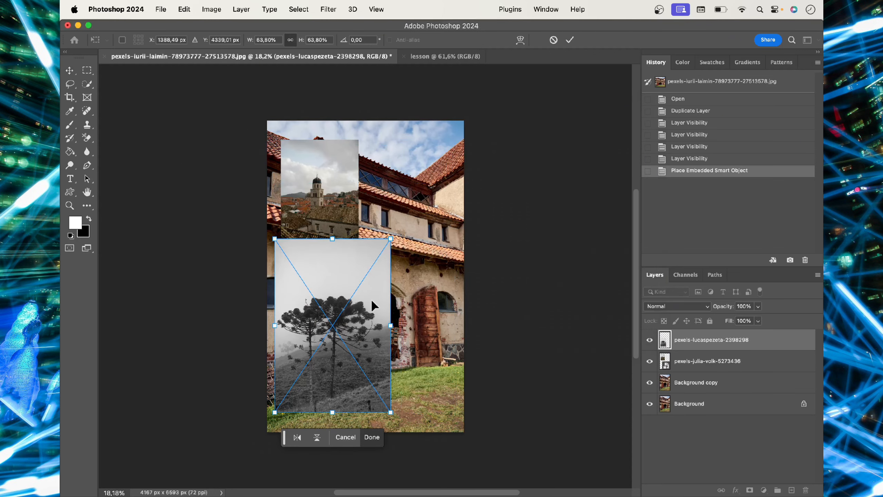
left_click_drag(371, 298, 414, 235)
left_click_drag(434, 189, 407, 232)
left_click_drag(385, 260, 437, 179)
left_click_drag(462, 138, 453, 156)
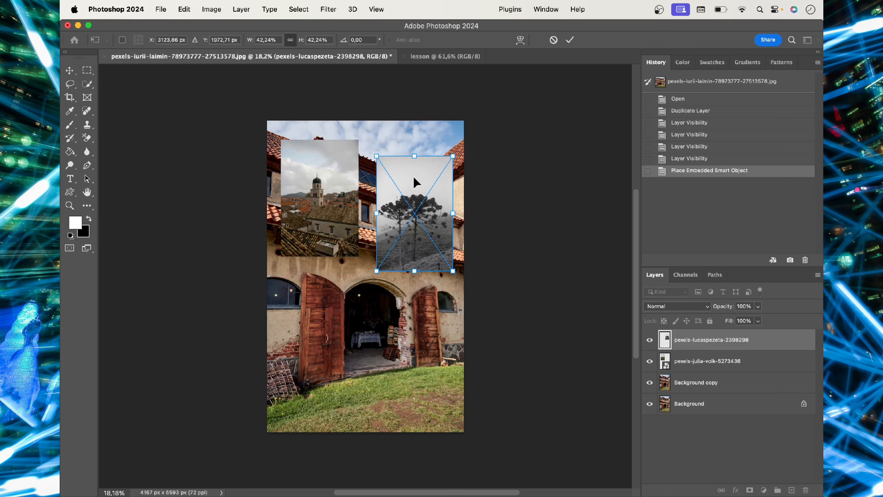
left_click_drag(415, 184, 416, 163)
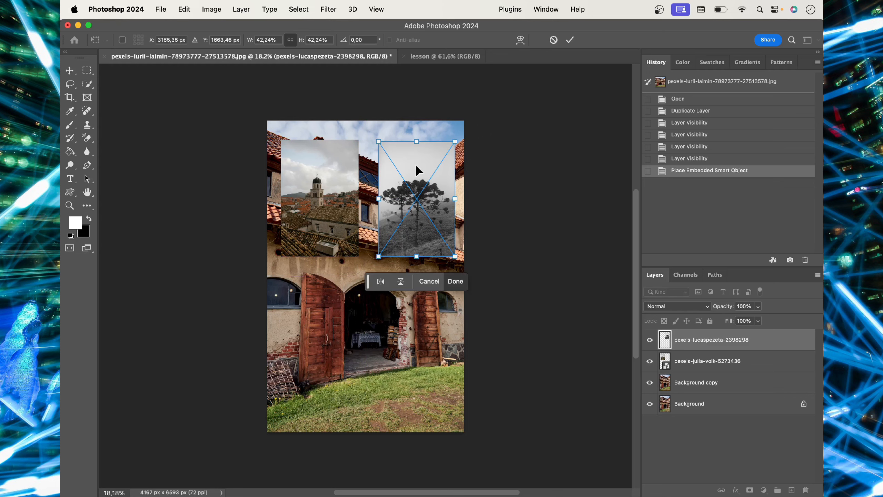
key("Return")
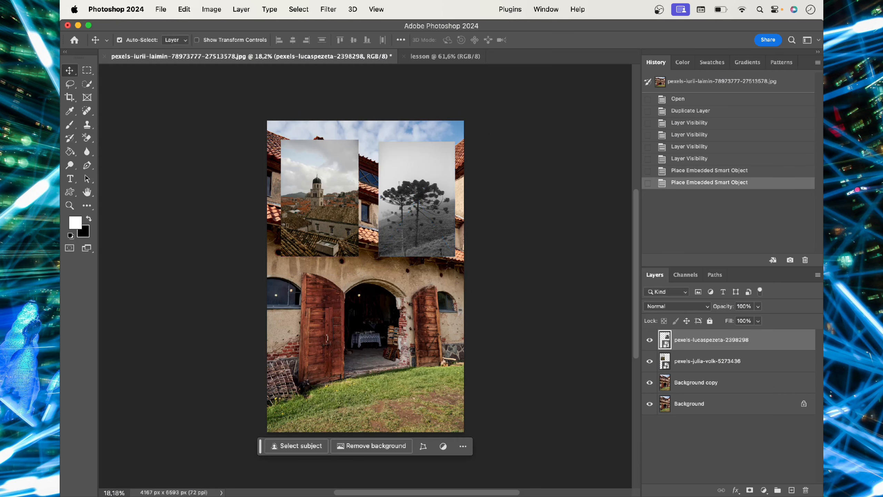
Place the barred window photo ending in 235986 from the Downloads folder, scaled down, below the church tower photo
mouse_move(365, 475)
left_click(323, 473)
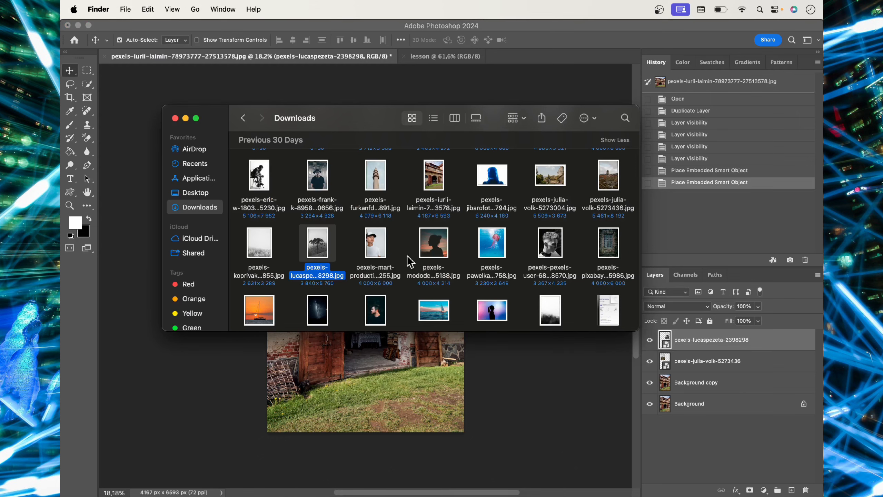
scroll(409, 260, "down", 1)
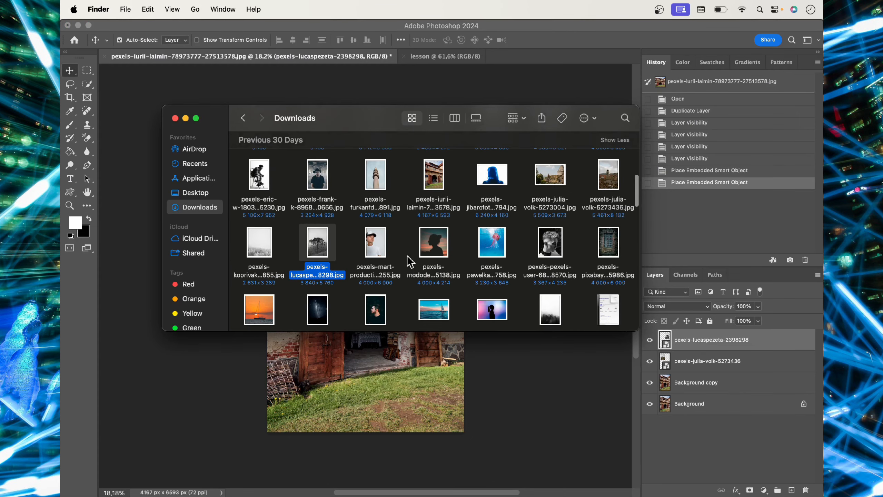
left_click_drag(608, 242, 389, 250)
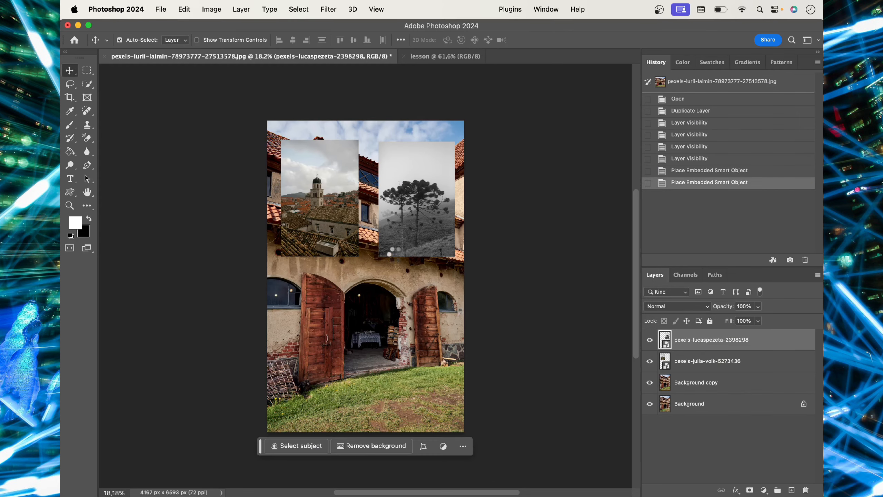
left_click_drag(462, 132, 353, 294)
left_click_drag(313, 355, 318, 352)
key("Return")
Place the foggy forest photo ending in 1061623 from the Downloads folder, scaled to about 44%, below the tree photo
left_click(334, 479)
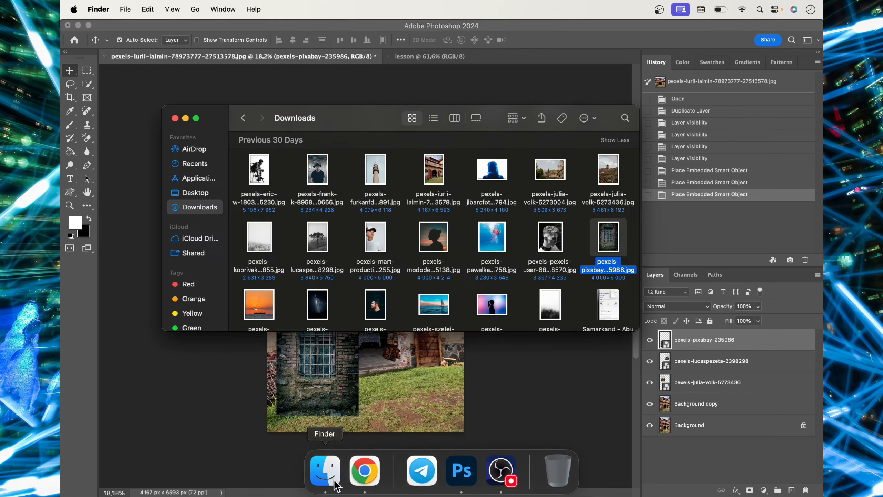
scroll(545, 263, "down", 2)
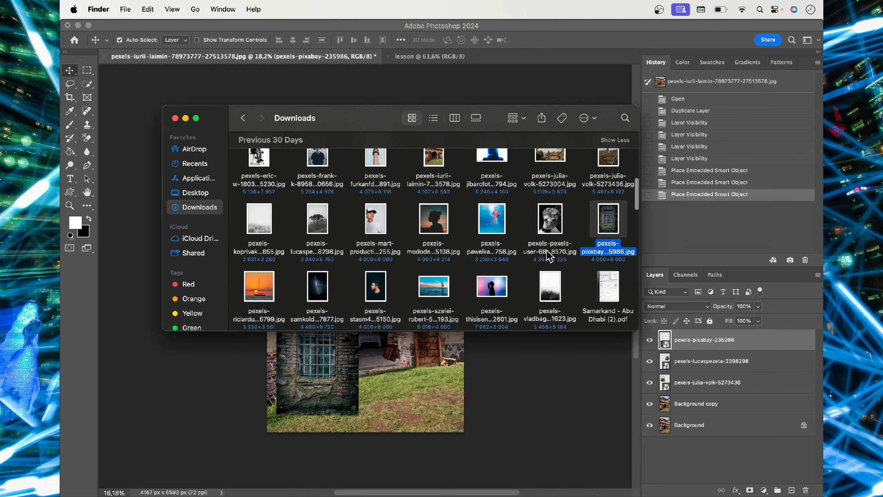
left_click_drag(550, 286, 441, 393)
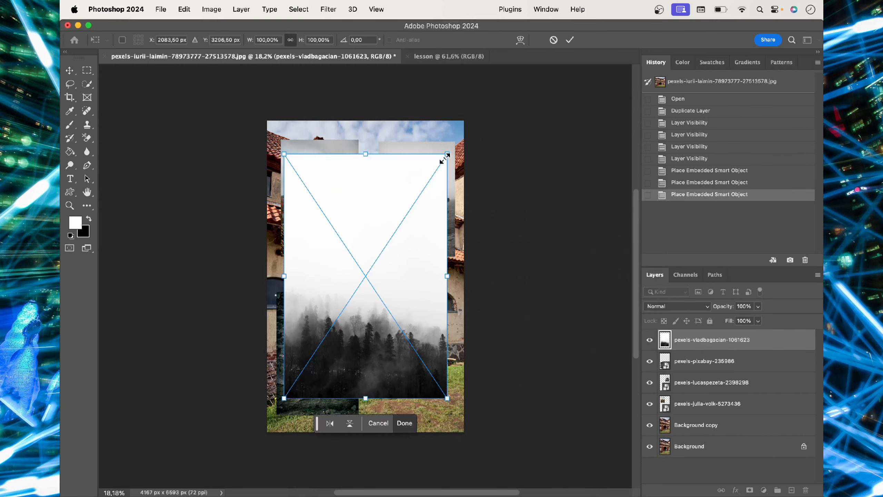
left_click_drag(446, 155, 381, 253)
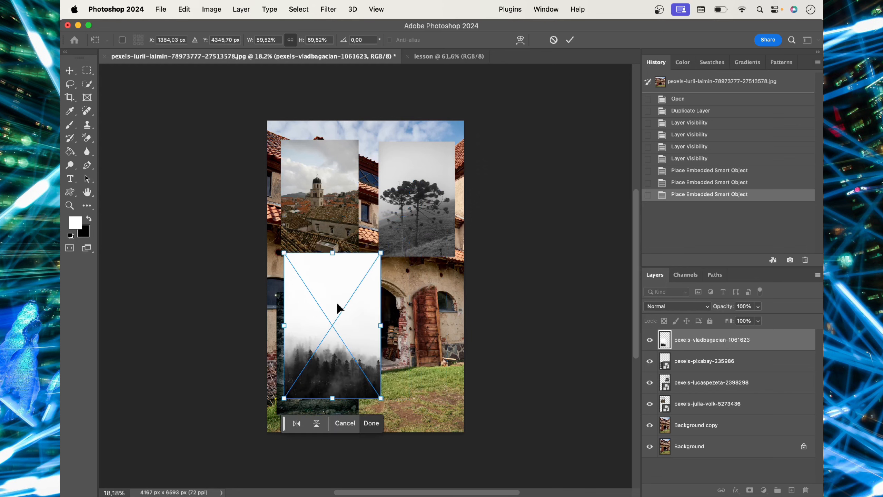
left_click_drag(338, 307, 412, 324)
left_click_drag(455, 271, 429, 309)
left_click_drag(387, 360, 408, 350)
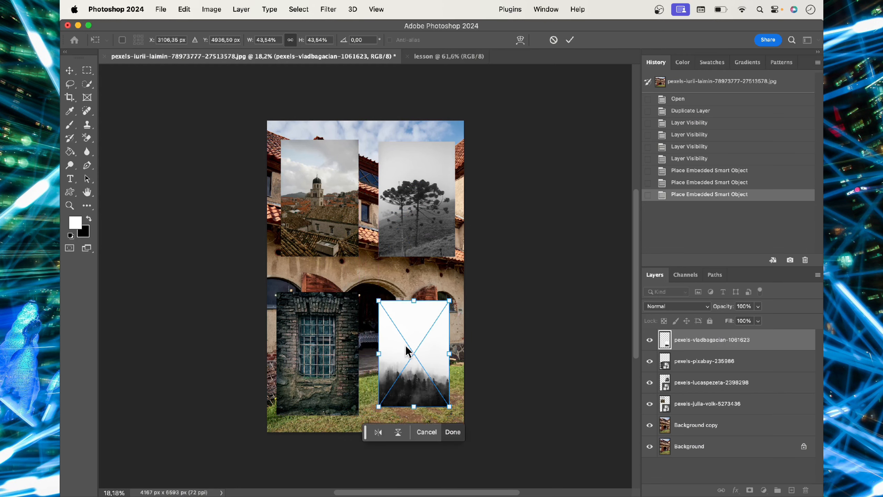
key("Return")
Hide and show the Background copy layer, and do the same with the Background layer
left_click(649, 424)
left_click(650, 425)
left_click(649, 446)
left_click(649, 446)
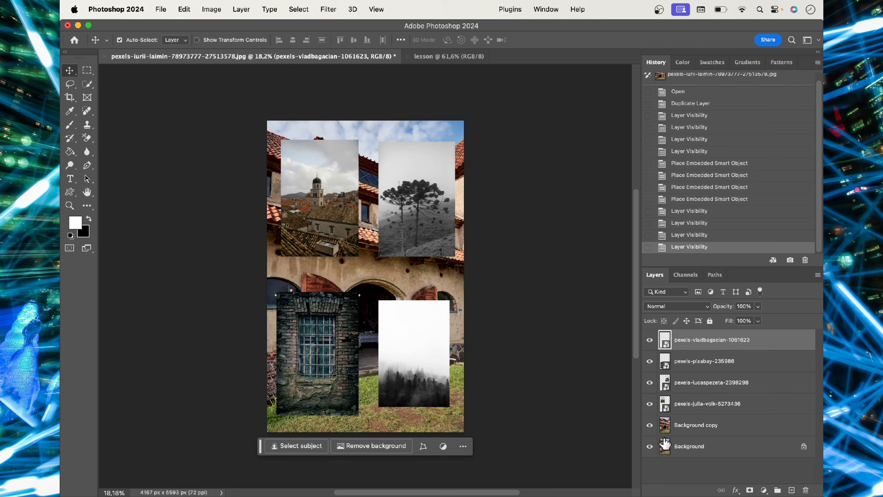
Hide and show the foggy forest photo layer twice, leaving it visible
left_click(650, 340)
left_click(650, 341)
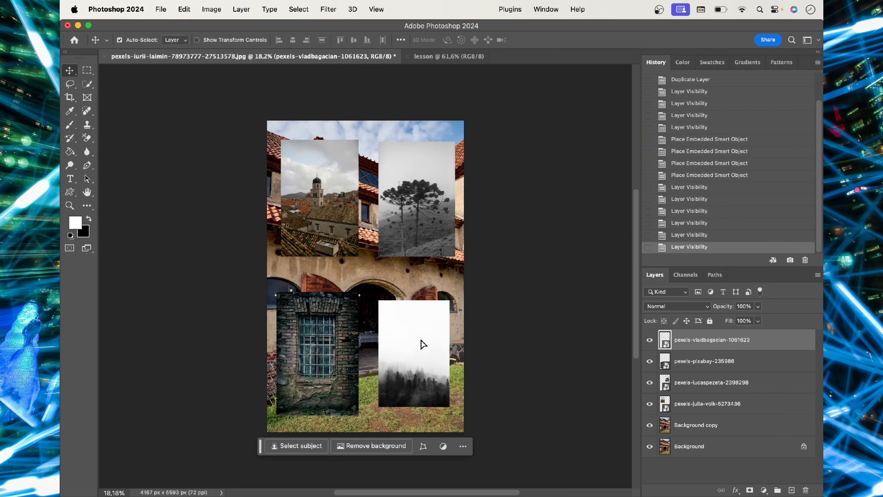
mouse_move(423, 344)
left_mouse_down()
mouse_move(400, 344)
mouse_move(342, 269)
mouse_move(391, 191)
mouse_move(407, 259)
mouse_move(363, 296)
mouse_move(389, 230)
mouse_move(421, 312)
mouse_move(423, 340)
left_mouse_up()
left_click(650, 339)
left_click(649, 340)
Select the barred window layer, hide all four placed photo layers, and make them all visible again
mouse_move(323, 337)
left_mouse_down()
mouse_move(318, 231)
mouse_move(316, 289)
mouse_move(377, 315)
mouse_move(323, 335)
left_mouse_up()
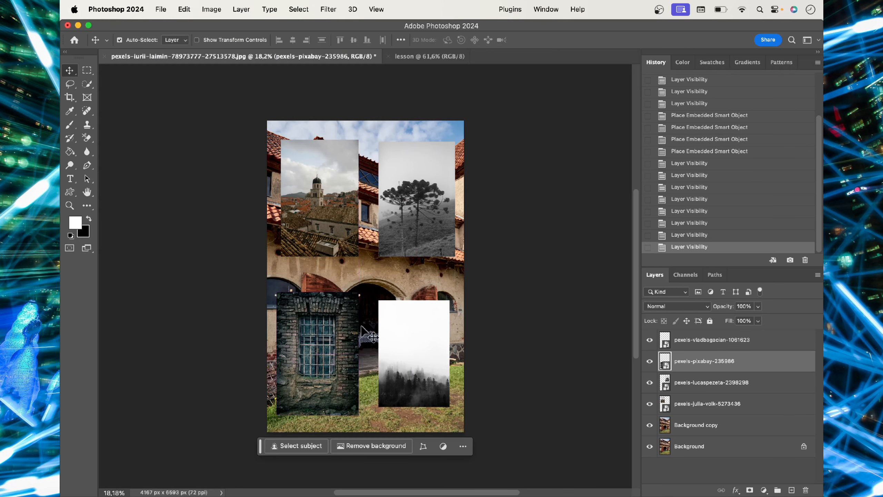
left_click(650, 361)
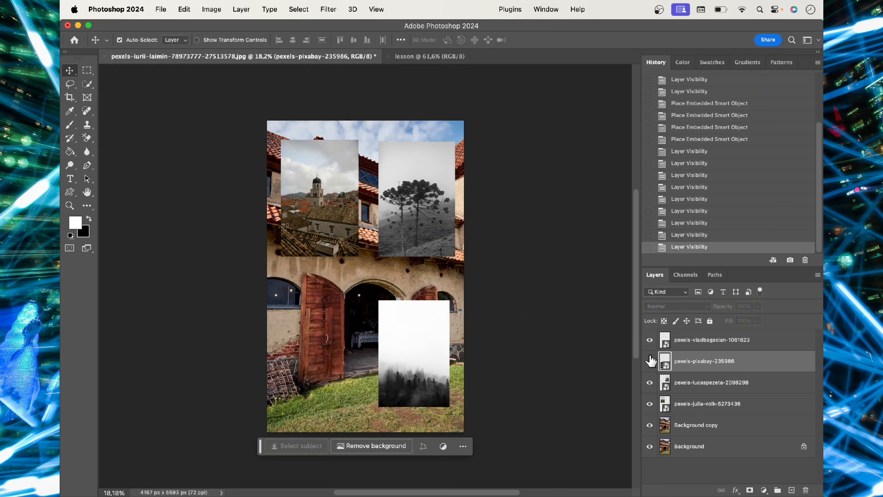
left_click(649, 340)
left_click(650, 381)
left_click(650, 403)
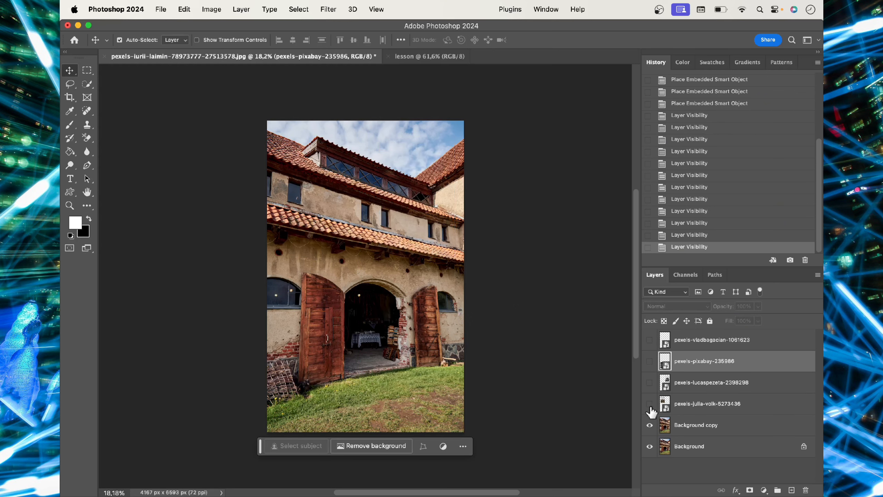
left_click(649, 403)
left_click(649, 382)
left_click(649, 361)
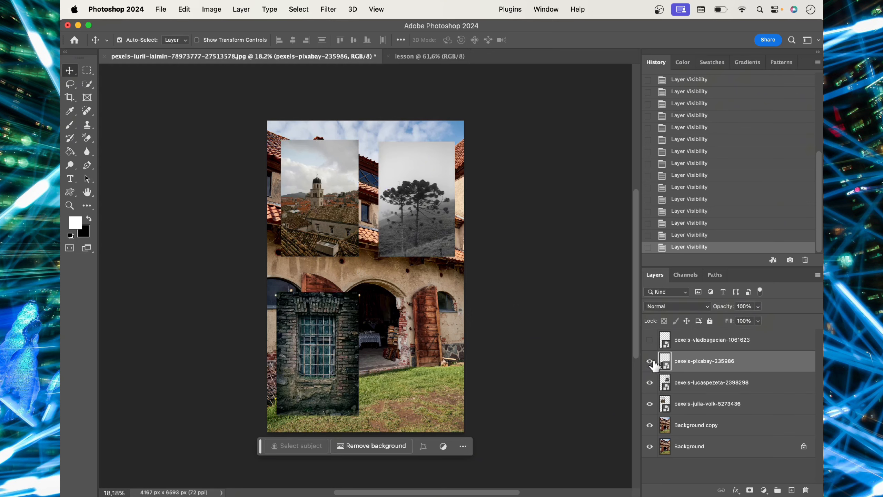
left_click(650, 339)
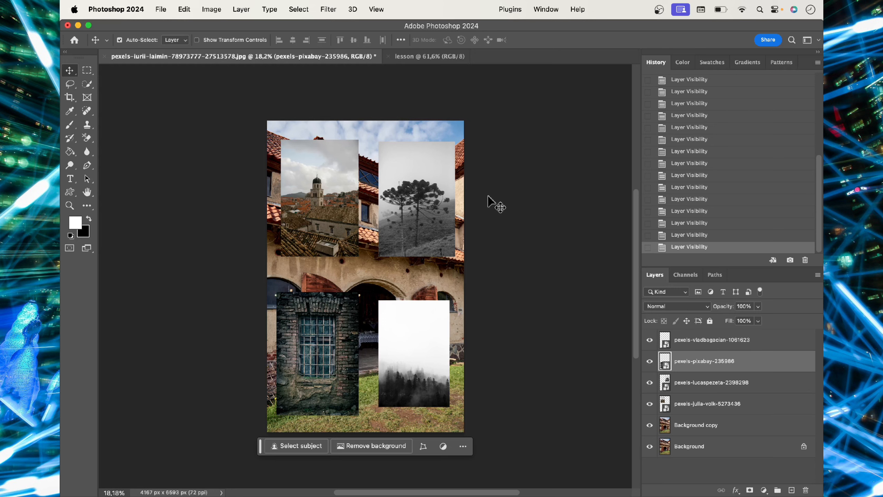
Switch to the lesson document and try to move its locked Background layer without converting it to a normal layer
left_click(418, 60)
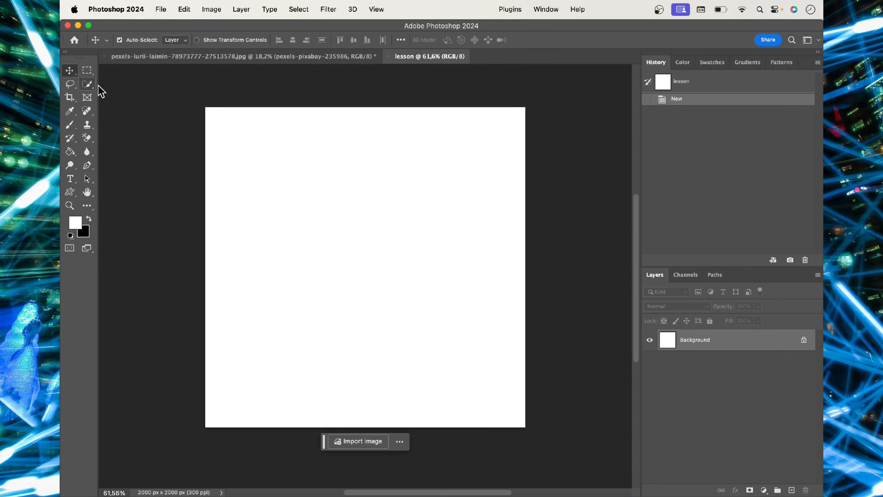
left_click(318, 230)
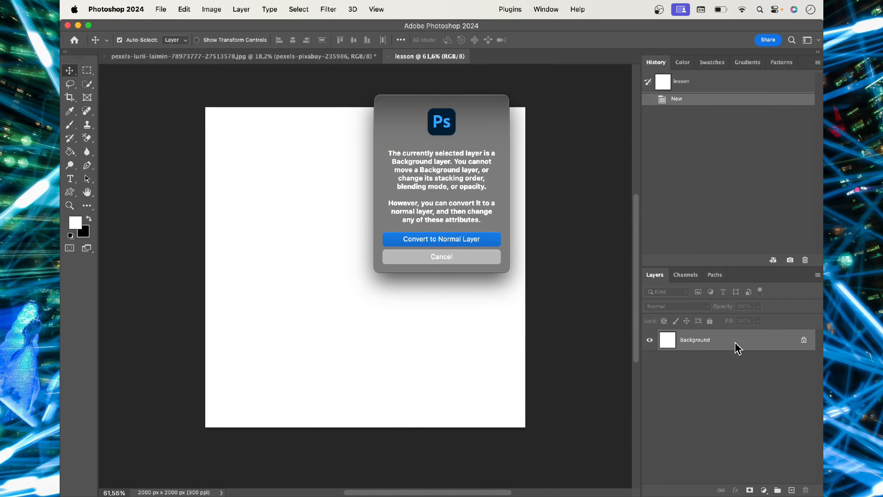
left_click(445, 256)
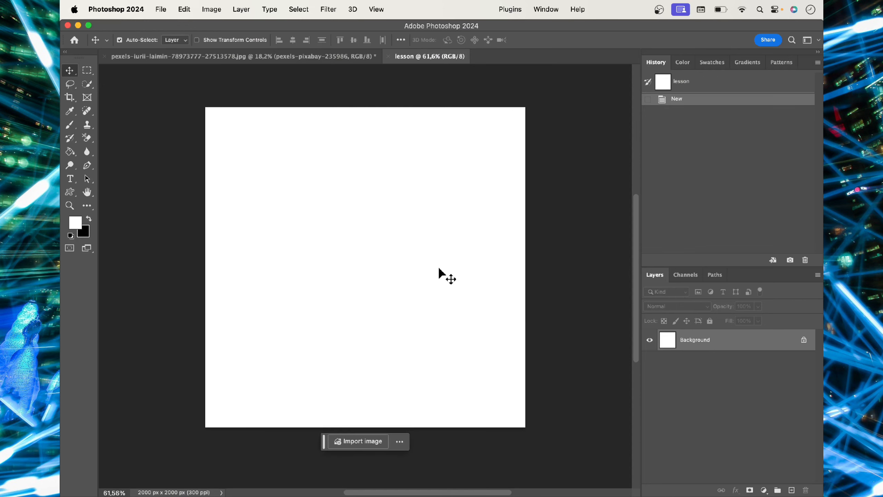
Unlock the white Background layer, move it toward the canvas's upper left, and revert to the document's New history state
left_click(804, 340)
left_click_drag(435, 275, 410, 211)
left_click_drag(435, 261, 371, 176)
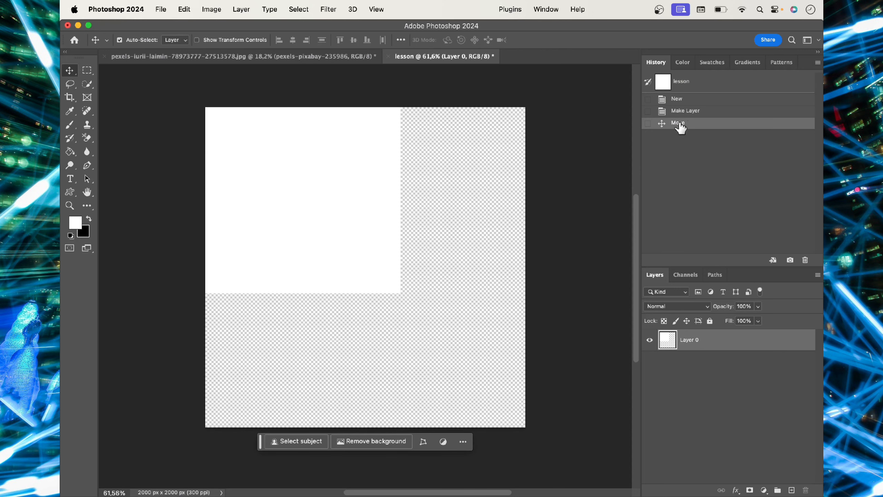
left_click(680, 101)
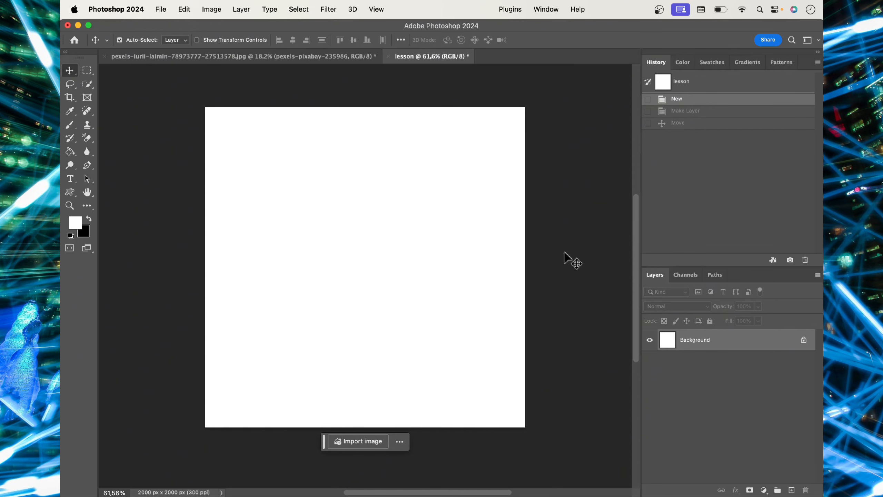
Duplicate the Background layer as "Background copy" within the lesson document
right_click(720, 343)
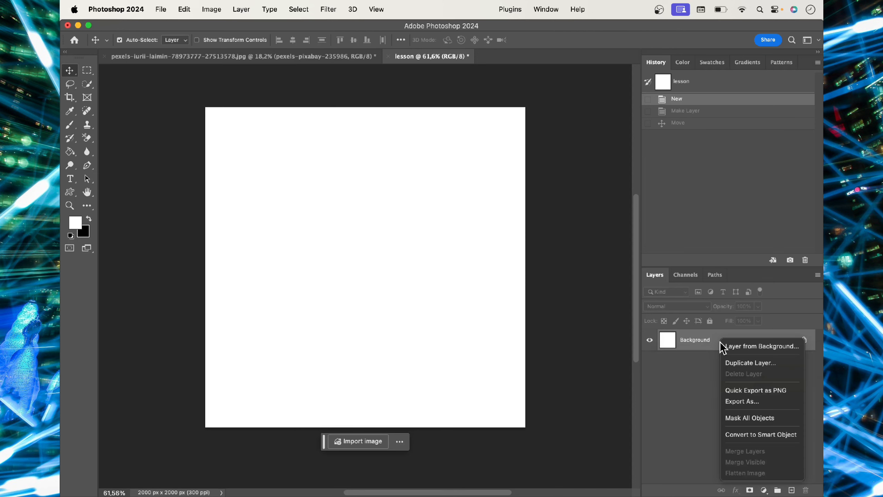
left_click(762, 363)
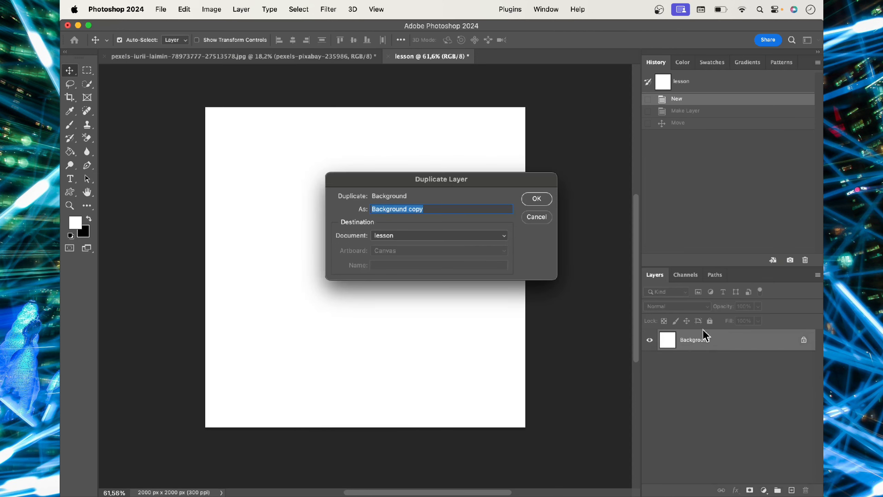
left_click(535, 199)
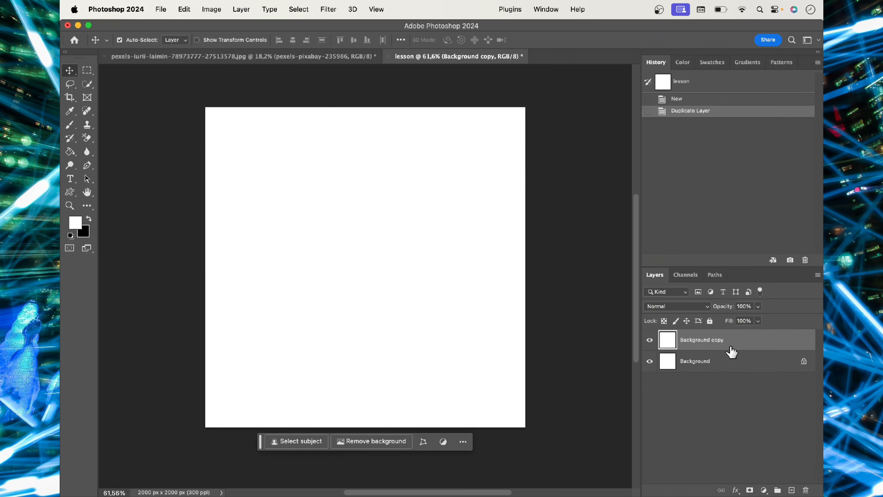
Duplicate the Background copy layer three times and undo all three copies
key("super")
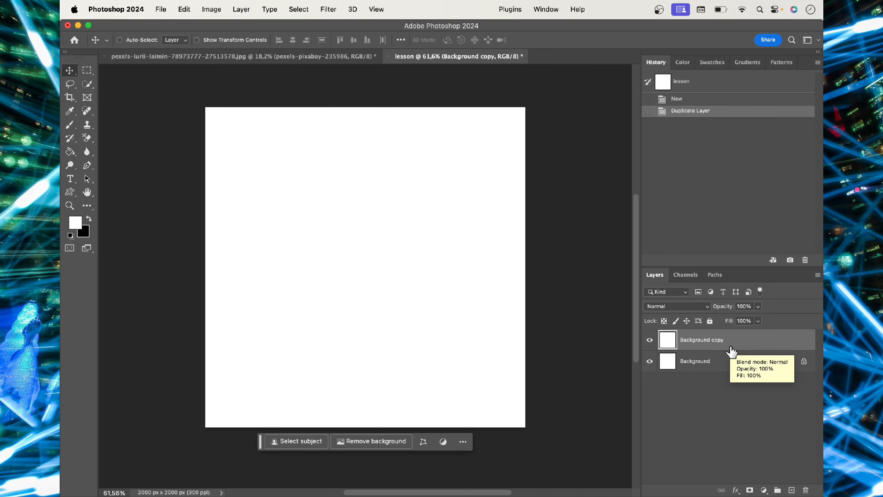
key("super+j")
key("super+j")
key("super+j")
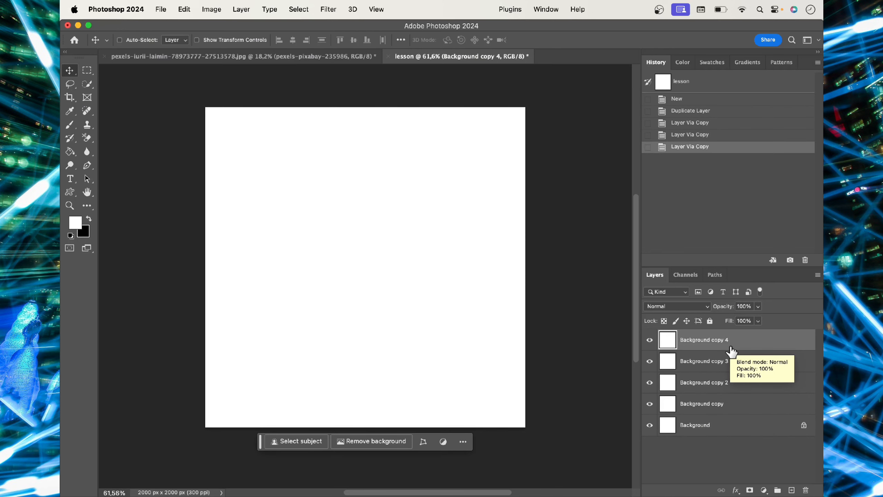
key("super+z")
key("super+z")
key("super+z")
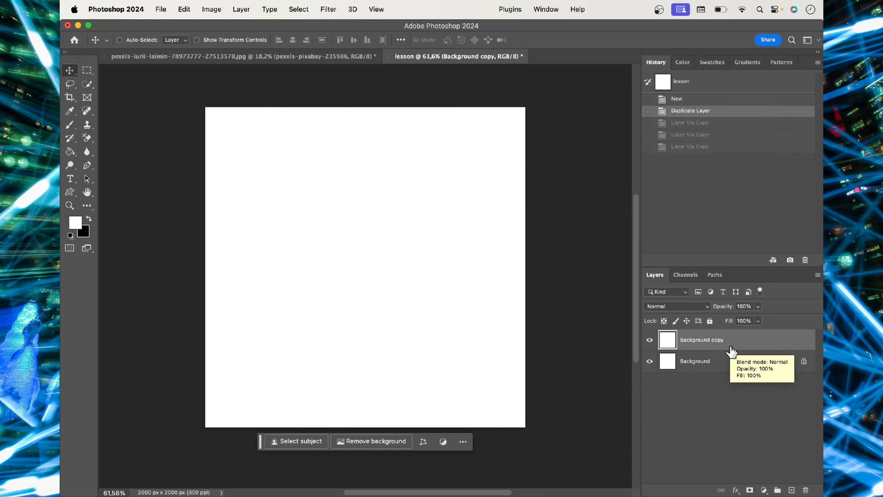
Duplicate the Background copy layer once
key("super+j")
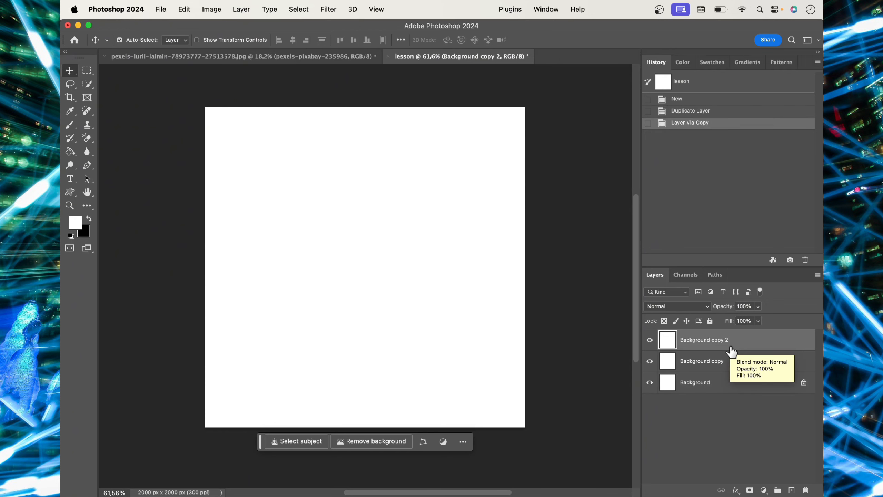